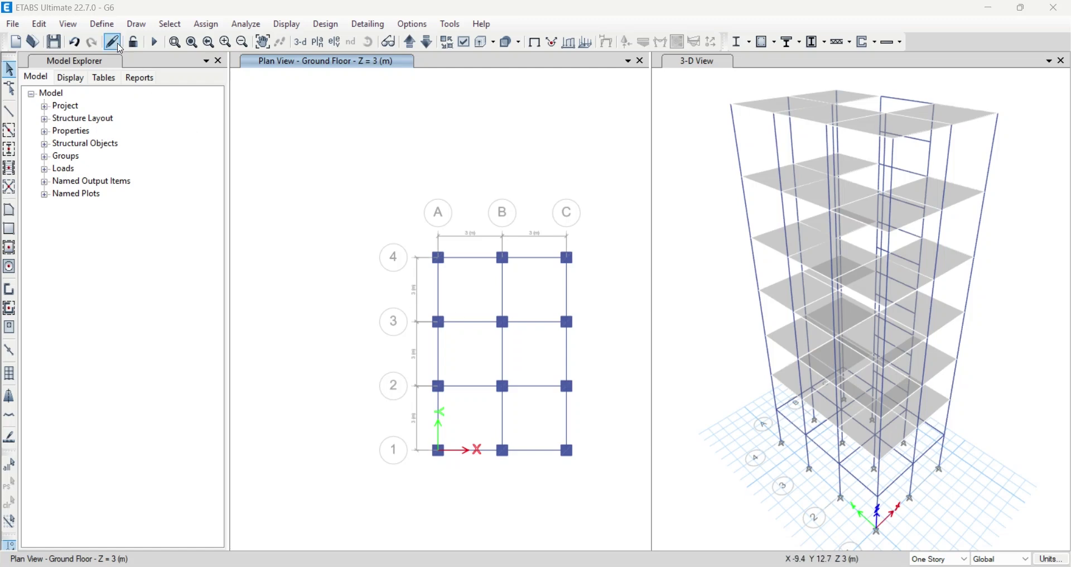
Review the model's list of defined diaphragms
{"action": "left_click", "coordinate": [114, 29]}
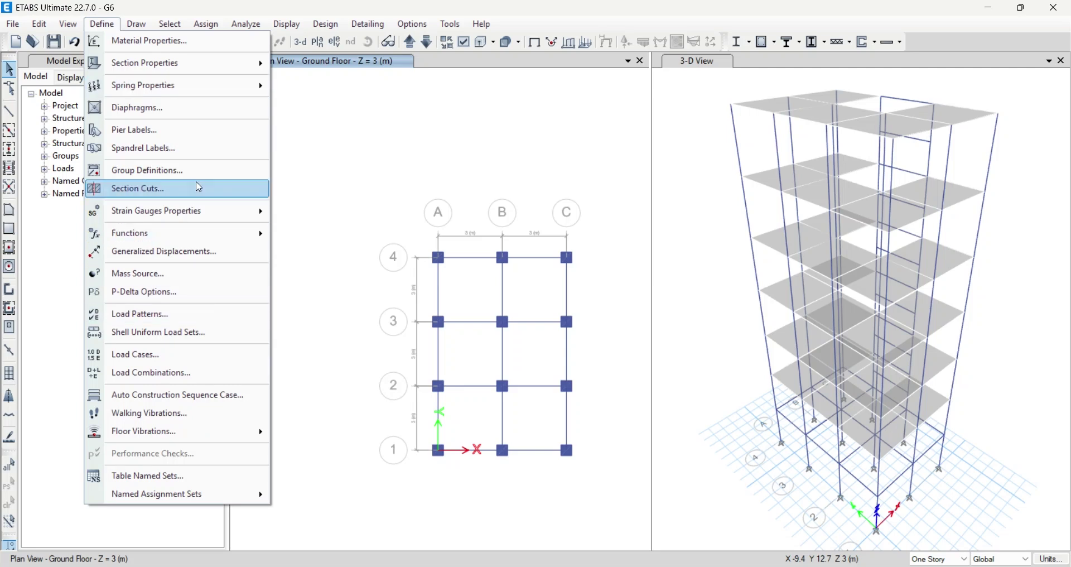
{"action": "left_click", "coordinate": [198, 111]}
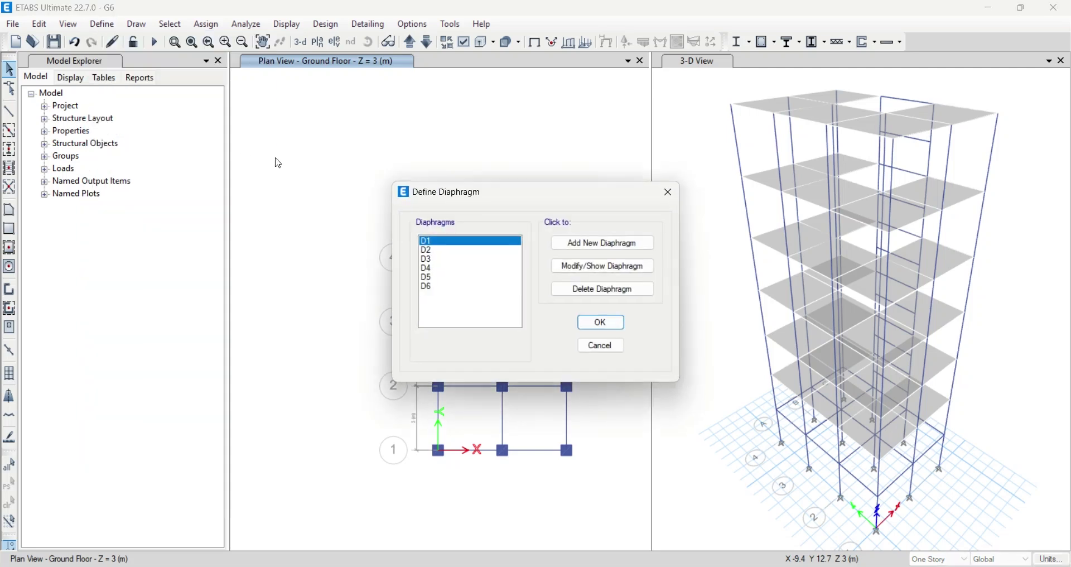
{"action": "left_click_drag", "start_coordinate": [456, 195], "coordinate": [224, 163]}
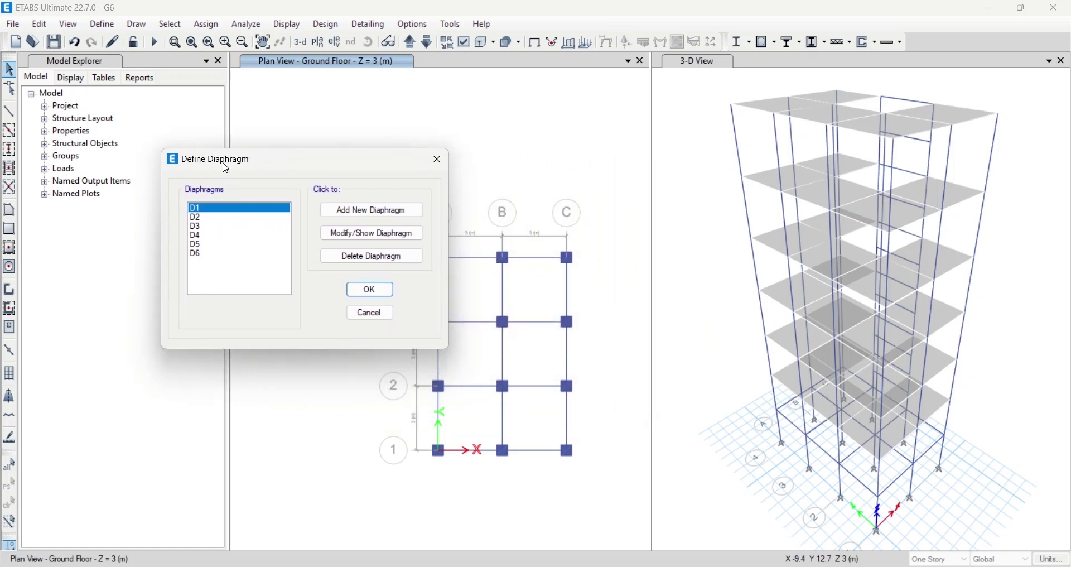
{"action": "left_click", "coordinate": [374, 292]}
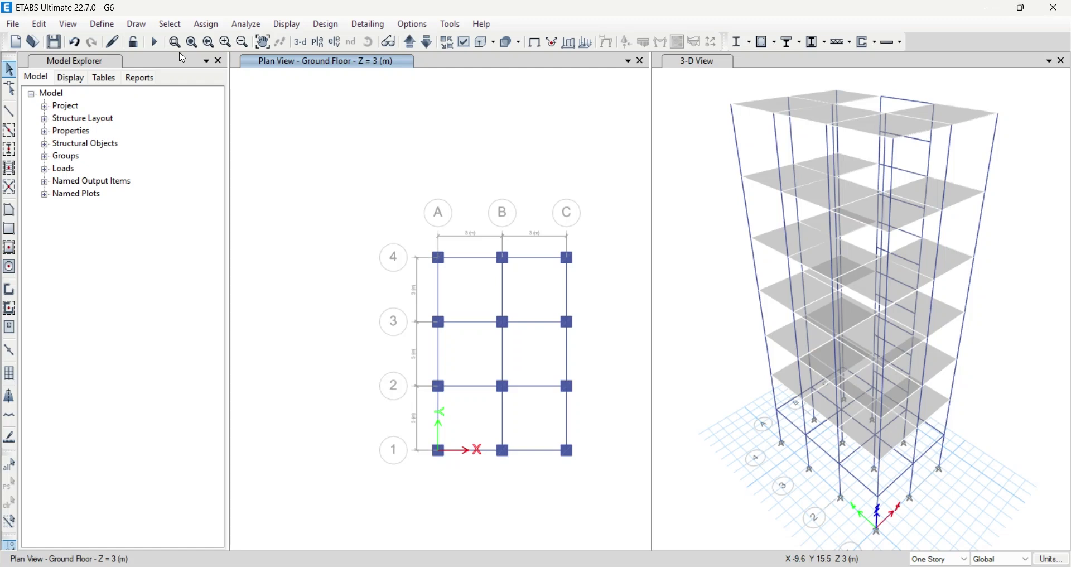
Assign diaphragm D1 to all floor slabs on Story2 in the plan view
{"action": "left_click", "coordinate": [201, 25]}
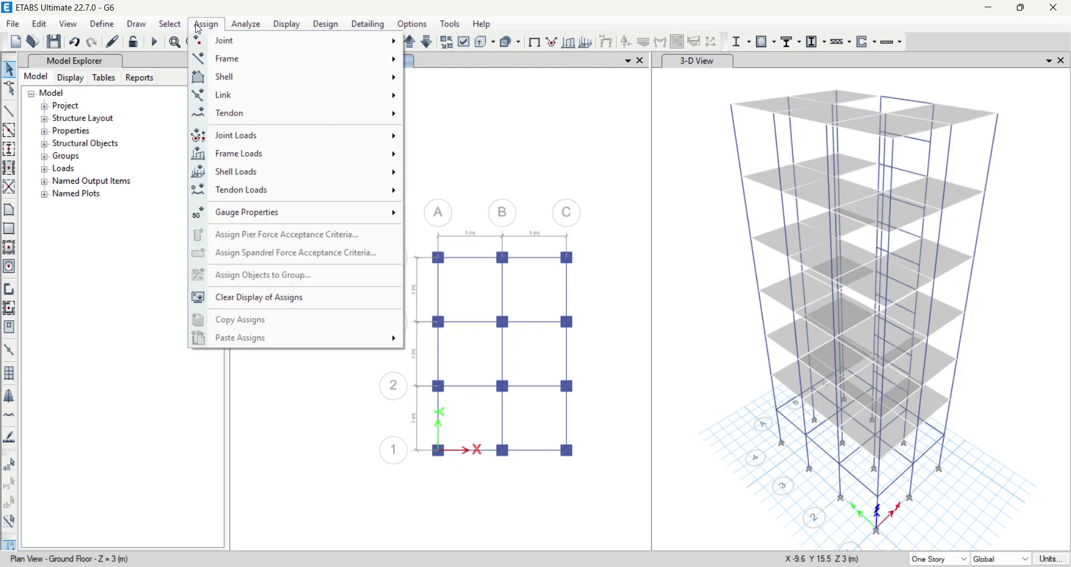
{"action": "mouse_move", "coordinate": [270, 79]}
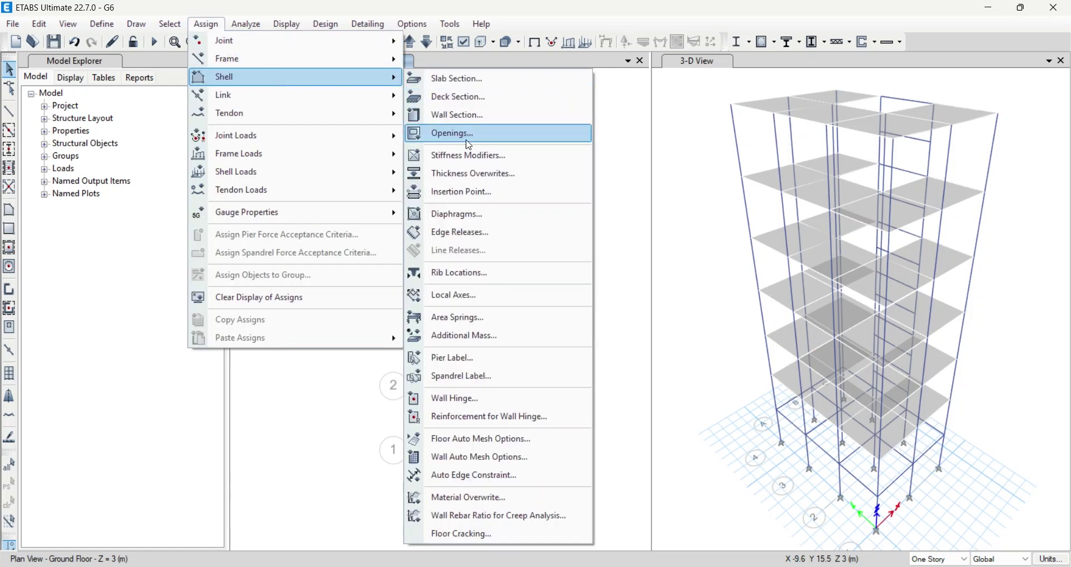
{"action": "left_click", "coordinate": [478, 215]}
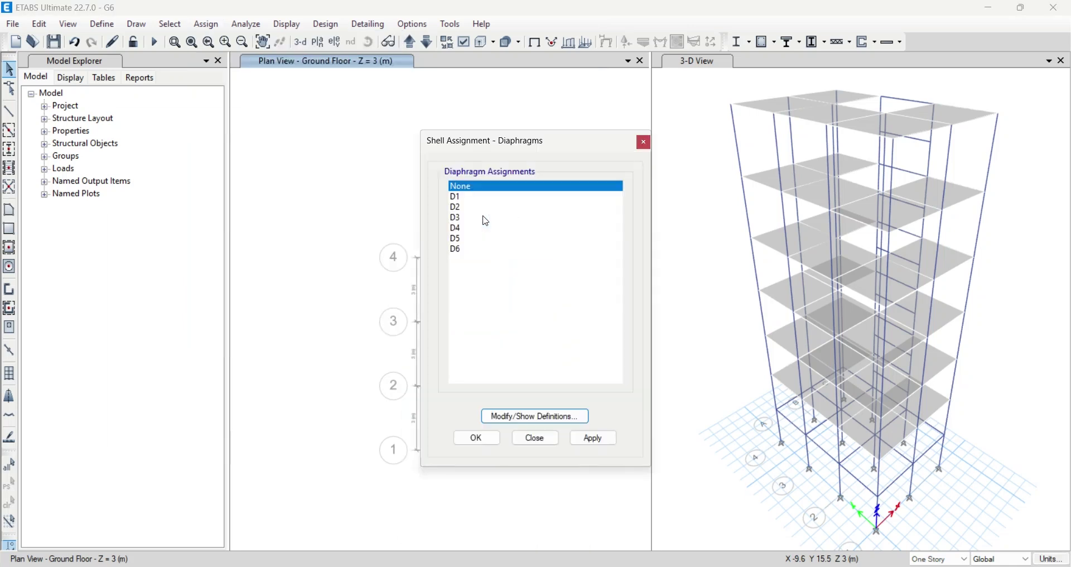
{"action": "left_click_drag", "start_coordinate": [513, 143], "coordinate": [230, 124]}
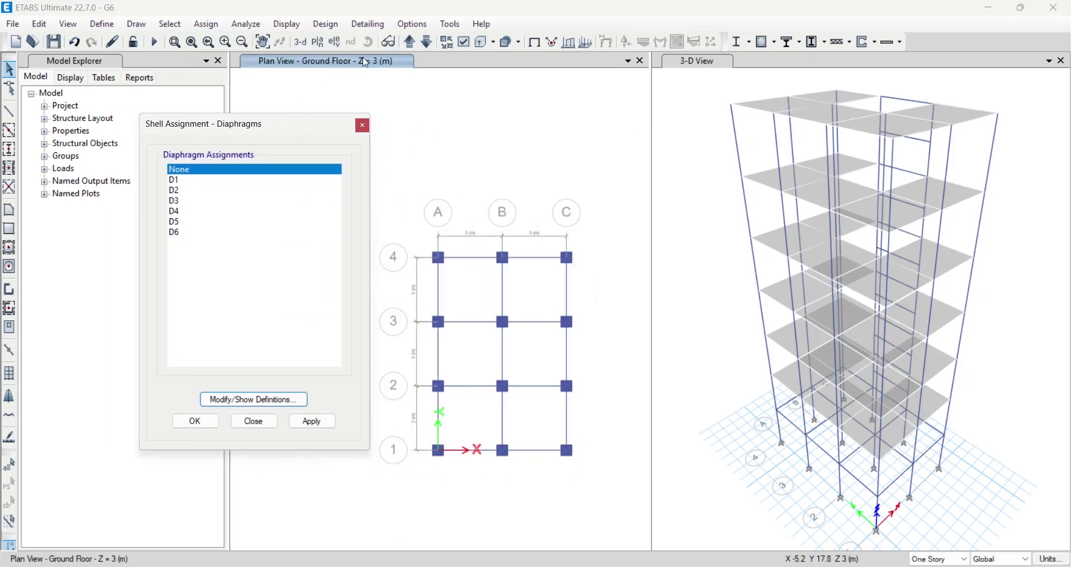
{"action": "left_click", "coordinate": [410, 41]}
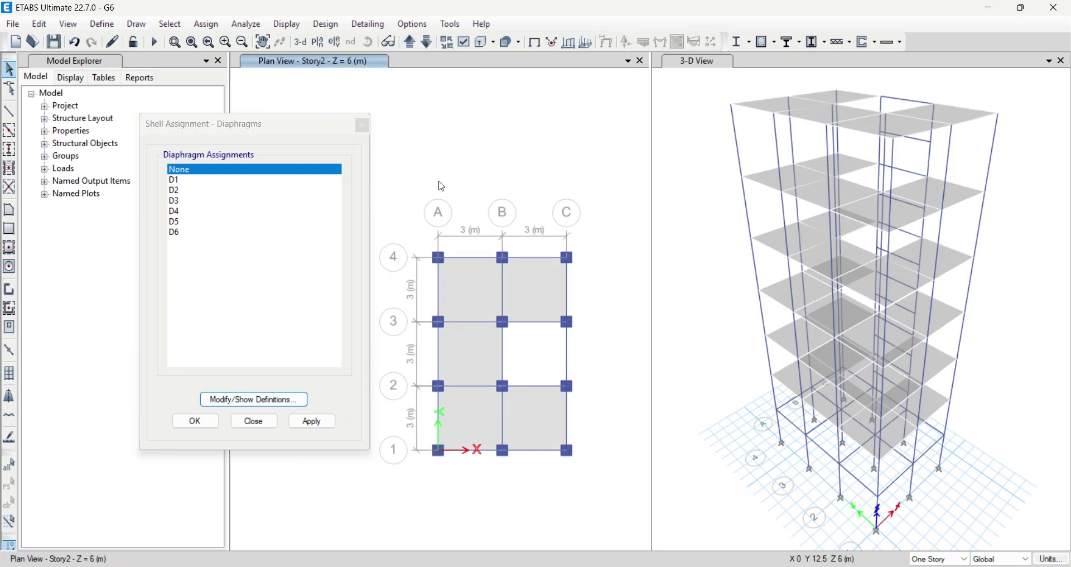
{"action": "left_click_drag", "start_coordinate": [411, 241], "coordinate": [602, 481]}
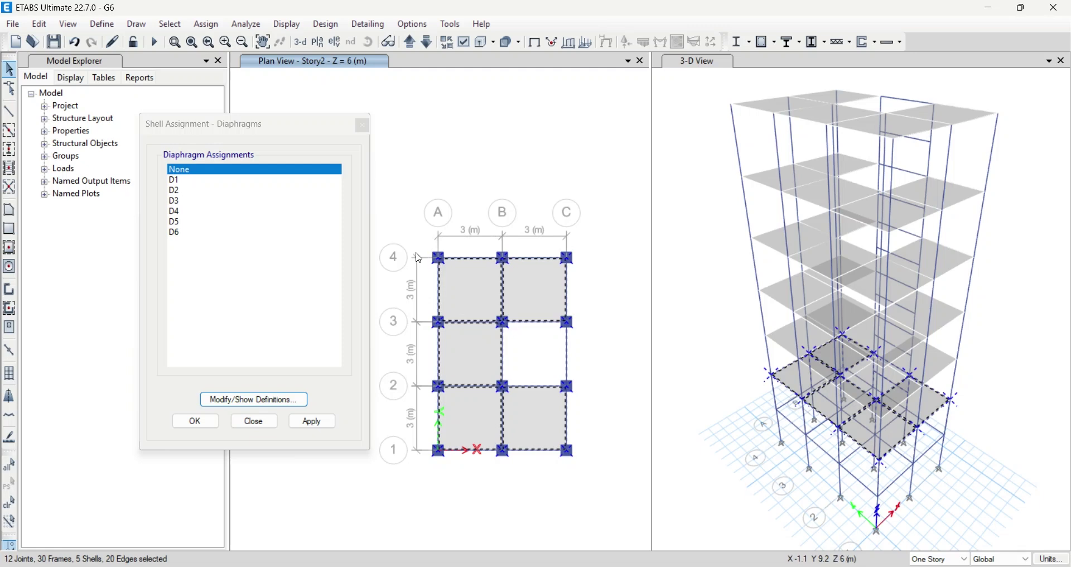
{"action": "left_click", "coordinate": [198, 182]}
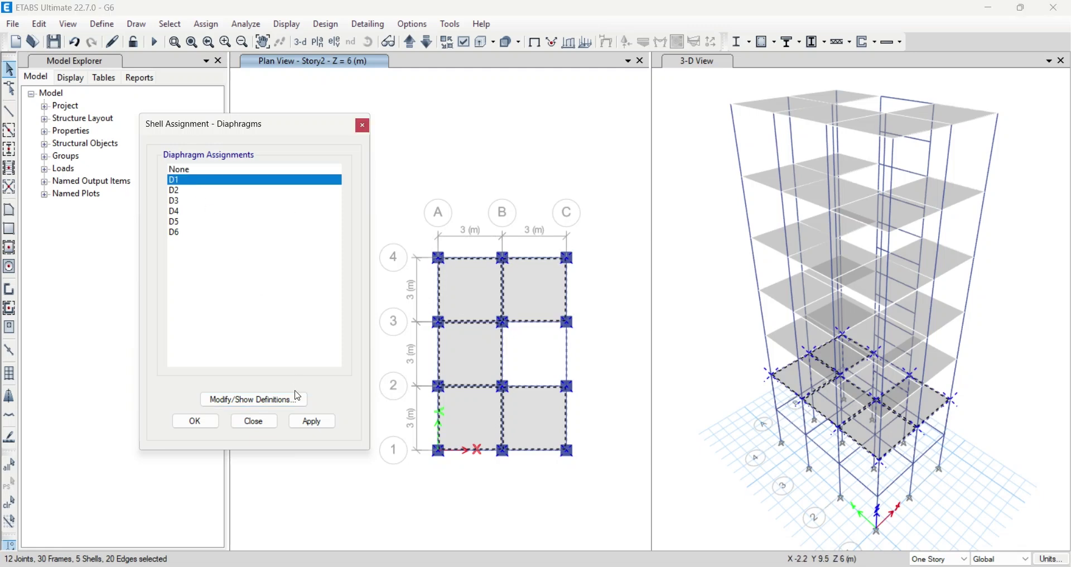
{"action": "left_click", "coordinate": [310, 424]}
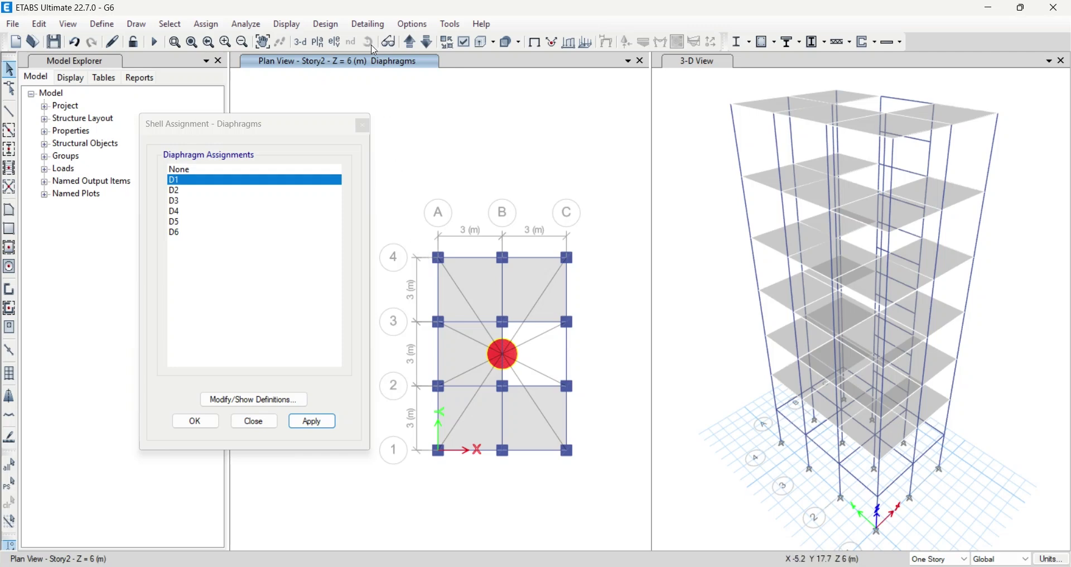
Assign diaphragm D2 to all floor slabs on Story3
{"action": "left_click", "coordinate": [411, 42]}
{"action": "left_click_drag", "start_coordinate": [412, 249], "coordinate": [605, 483]}
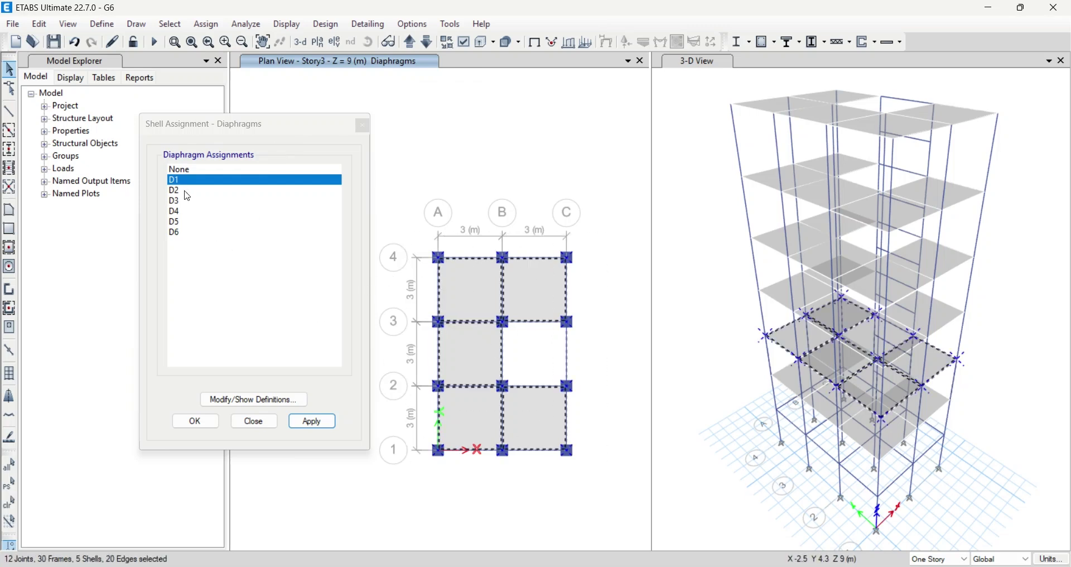
{"action": "left_click", "coordinate": [187, 192]}
{"action": "left_click", "coordinate": [327, 427]}
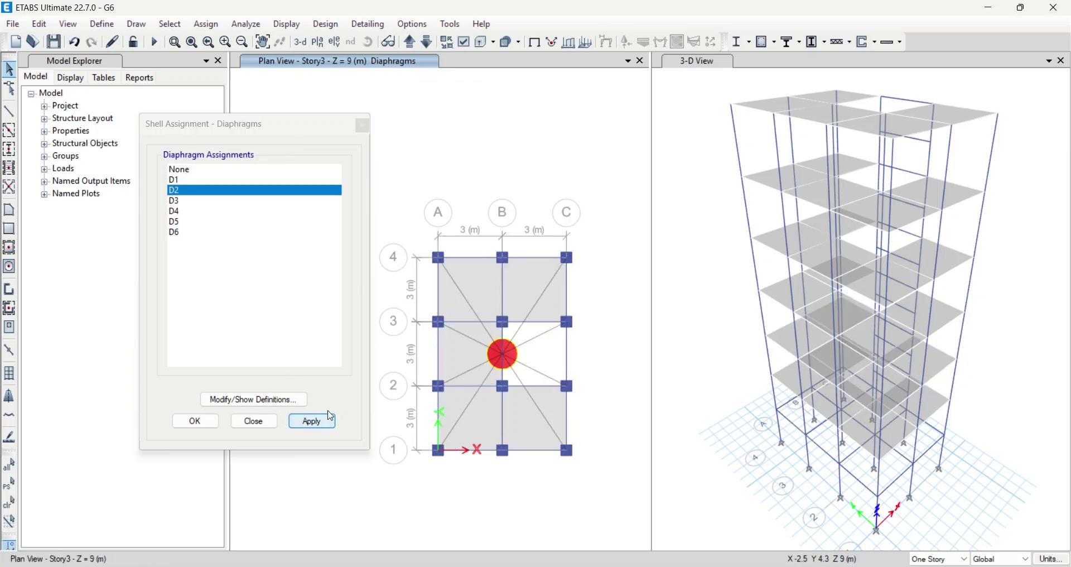
Assign diaphragm D3 to all floor slabs on Story4
{"action": "left_click", "coordinate": [410, 42]}
{"action": "left_click_drag", "start_coordinate": [405, 212], "coordinate": [600, 502]}
{"action": "left_click", "coordinate": [194, 202]}
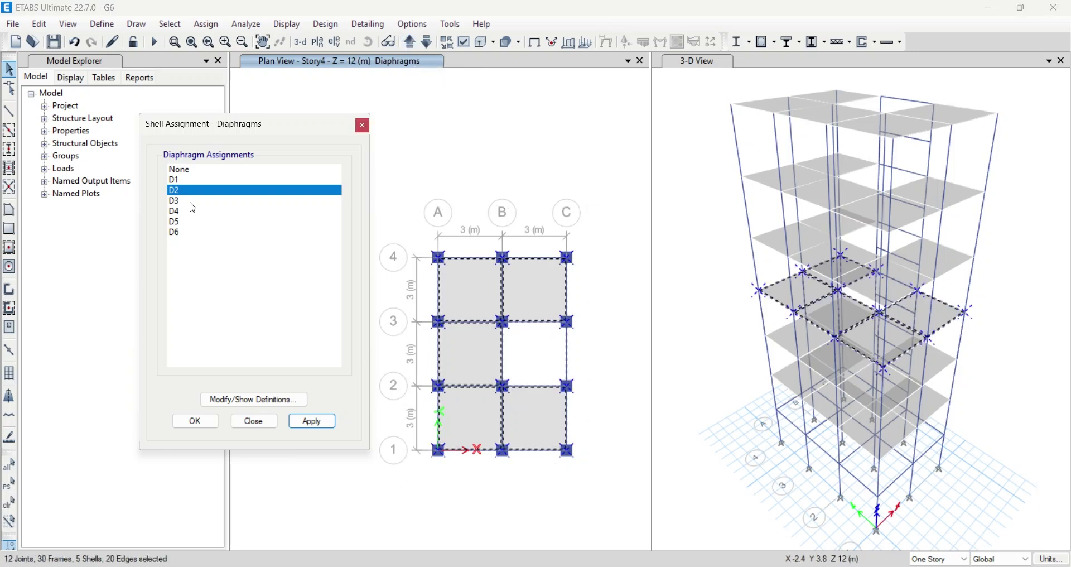
{"action": "left_click", "coordinate": [314, 426]}
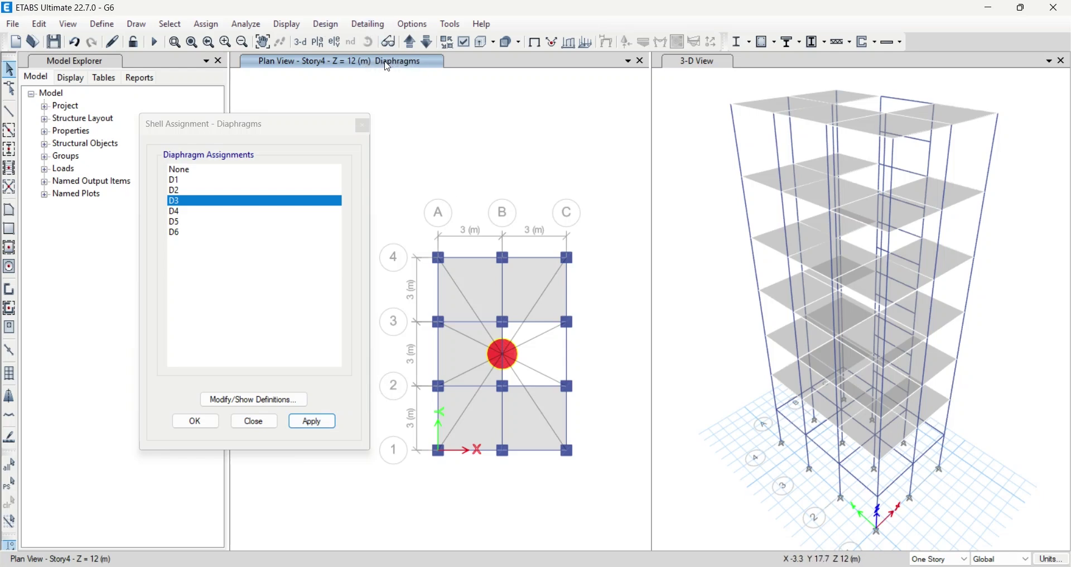
Assign diaphragm D4 to all floor slabs on Story5
{"action": "left_click", "coordinate": [413, 51]}
{"action": "left_click_drag", "start_coordinate": [433, 234], "coordinate": [614, 495]}
{"action": "left_click", "coordinate": [192, 211]}
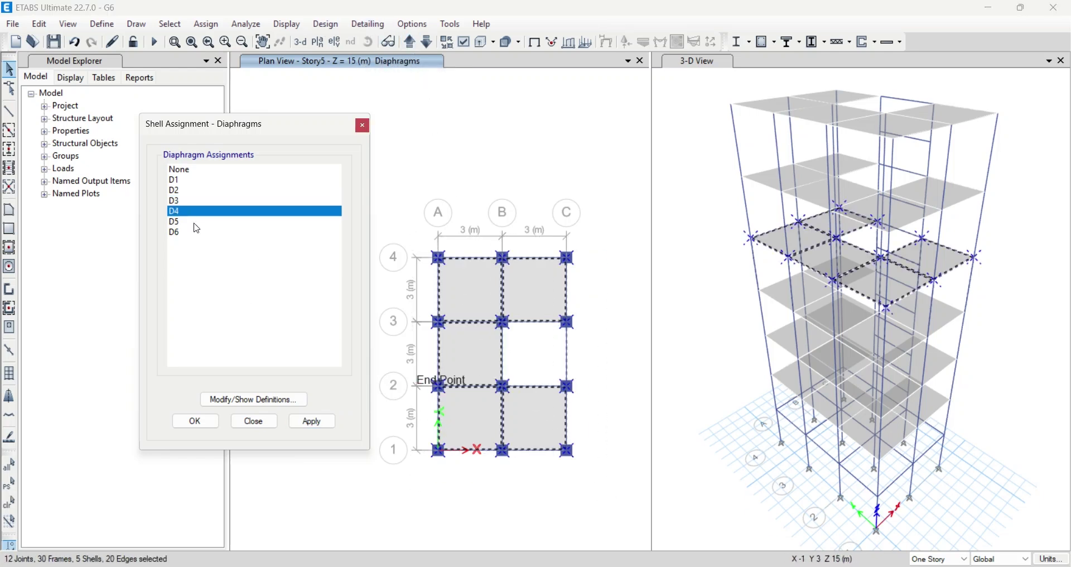
{"action": "left_click", "coordinate": [313, 421]}
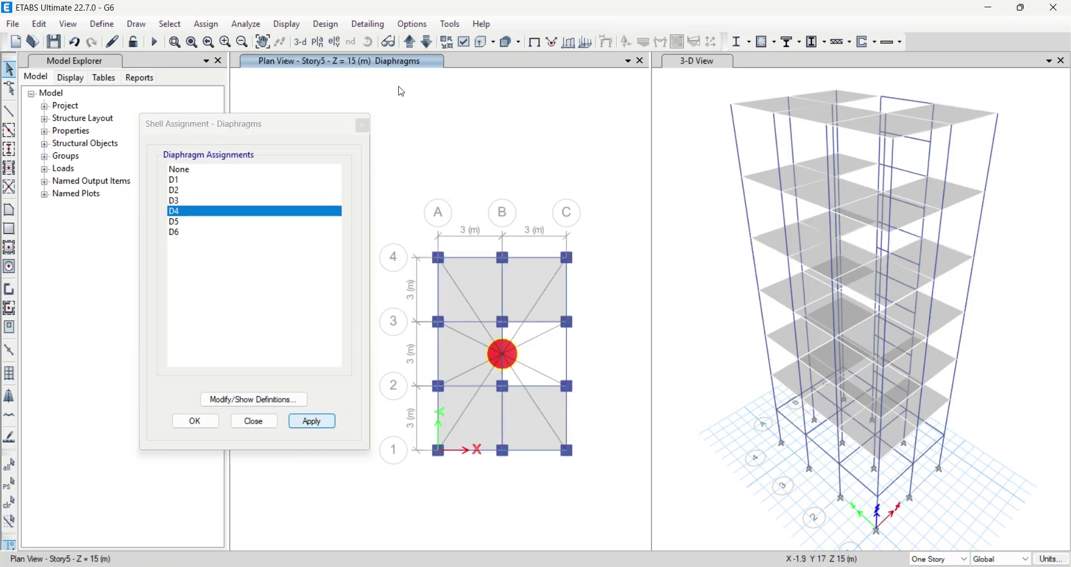
Assign diaphragm D5 to all floor slabs on Story6
{"action": "left_click", "coordinate": [410, 42]}
{"action": "left_click_drag", "start_coordinate": [398, 228], "coordinate": [605, 479]}
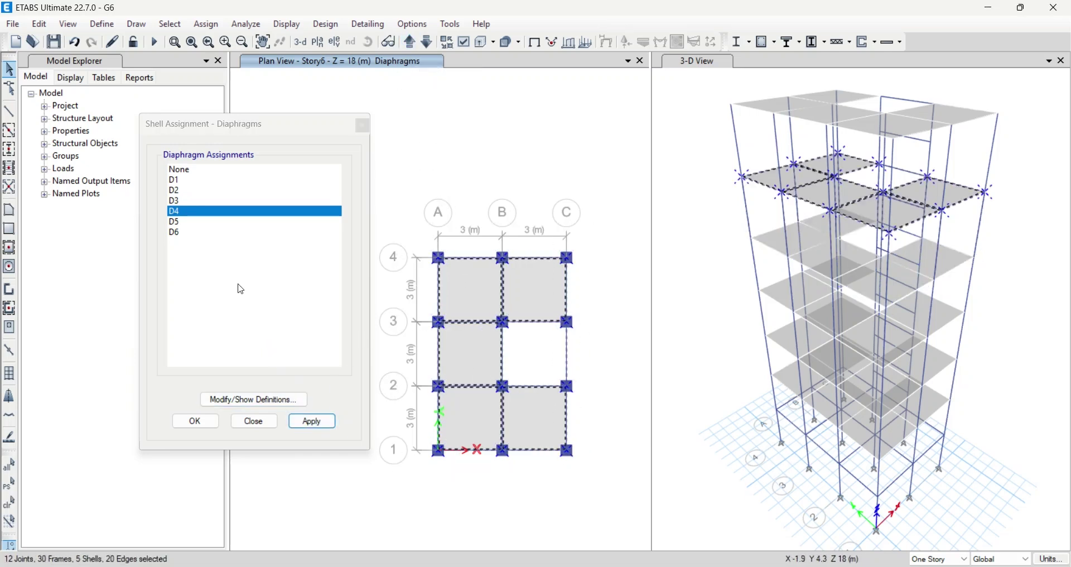
{"action": "left_click", "coordinate": [184, 222]}
{"action": "left_click", "coordinate": [311, 426]}
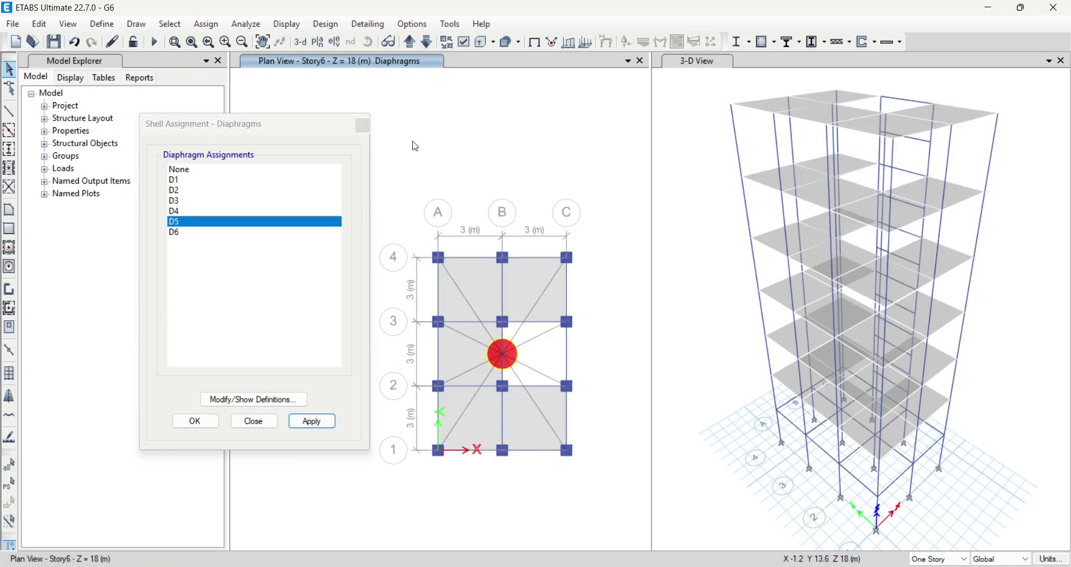
Assign diaphragm D6 to all floor slabs on Story7 and finish the diaphragm assignment
{"action": "left_click", "coordinate": [412, 45]}
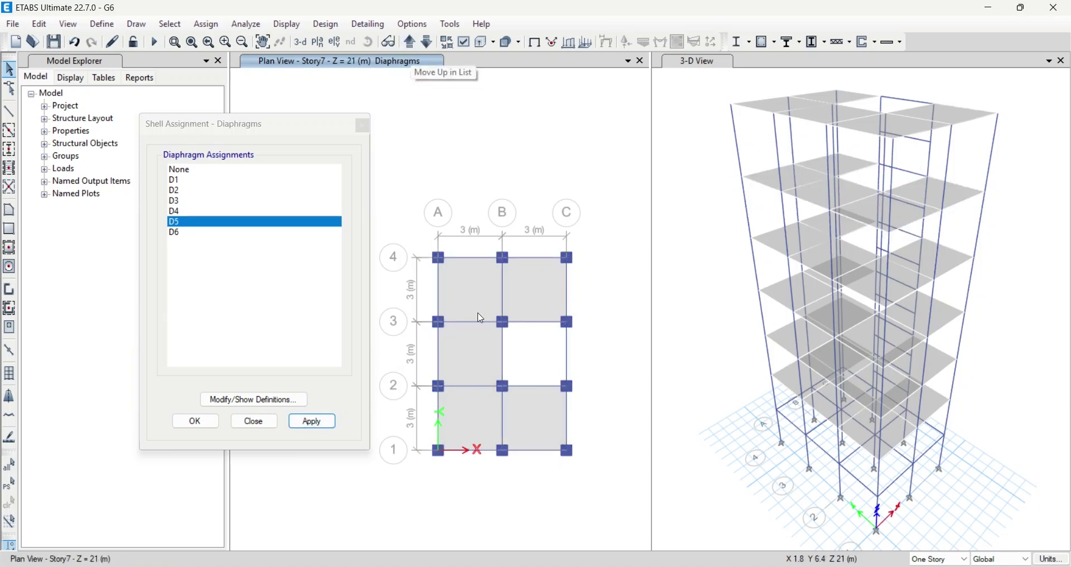
{"action": "left_click_drag", "start_coordinate": [483, 352], "coordinate": [618, 549]}
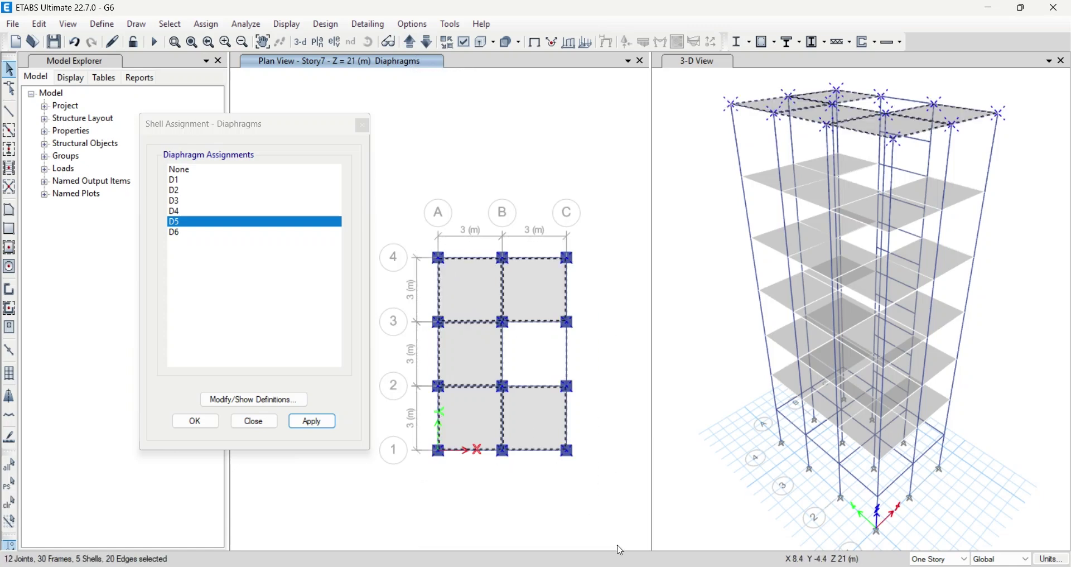
{"action": "left_click", "coordinate": [199, 233]}
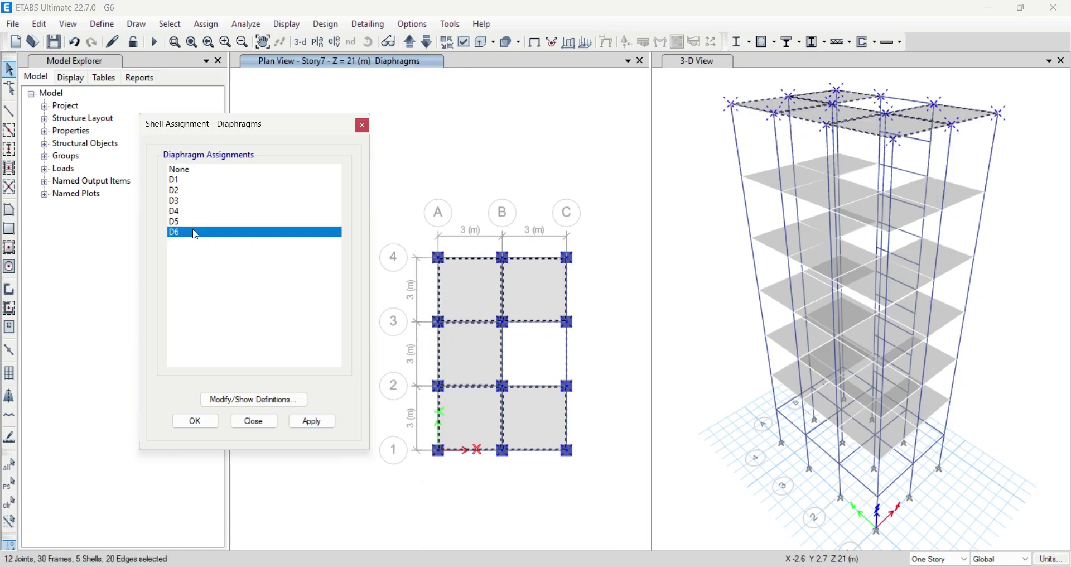
{"action": "left_click", "coordinate": [321, 424]}
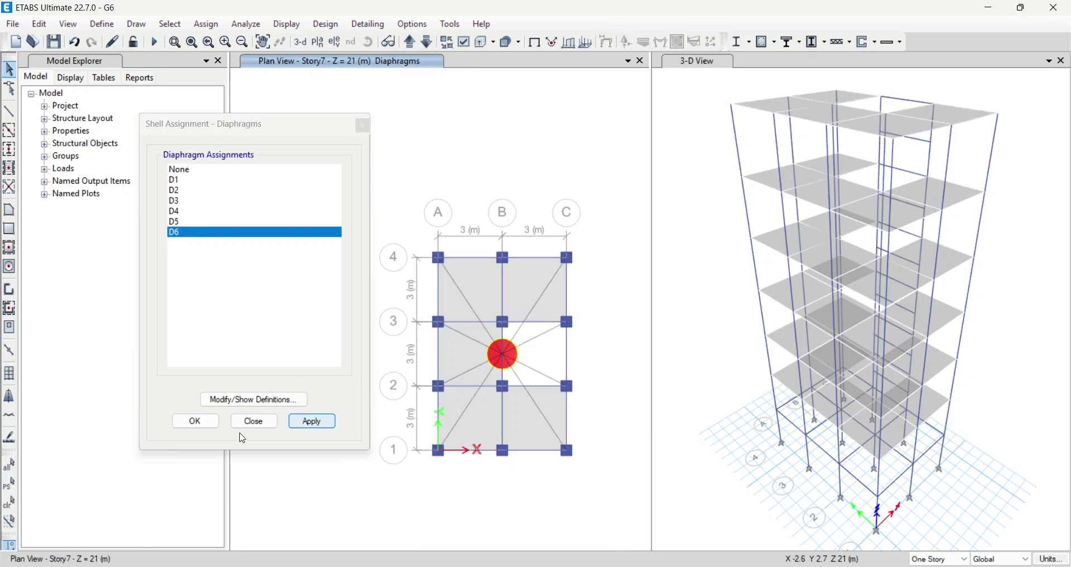
{"action": "left_click", "coordinate": [206, 426]}
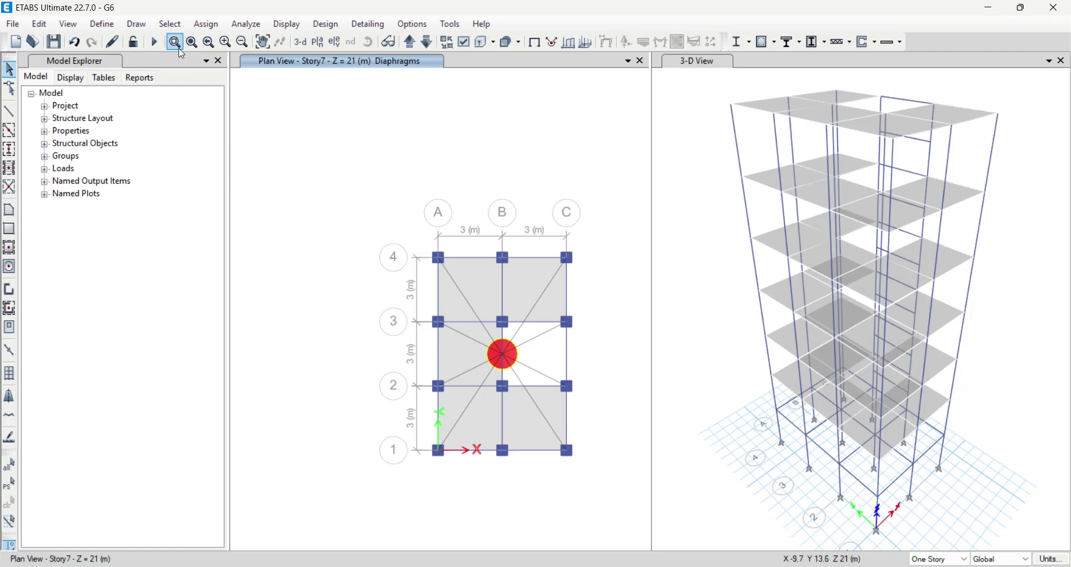
Select all slabs in the model that use the Slab 150 section property
{"action": "left_click", "coordinate": [172, 24]}
{"action": "mouse_move", "coordinate": [190, 41]}
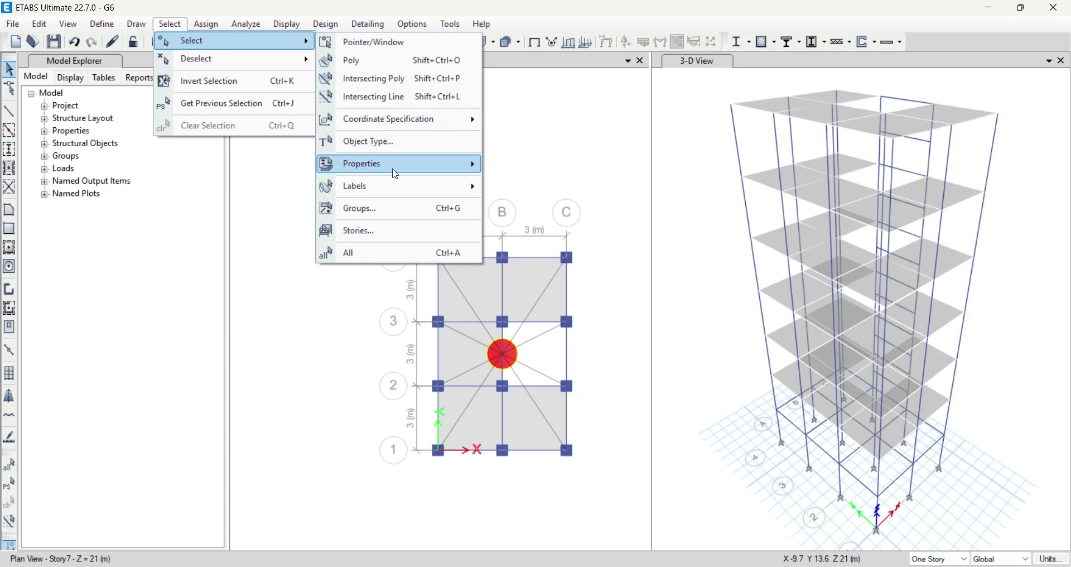
{"action": "mouse_move", "coordinate": [396, 175]}
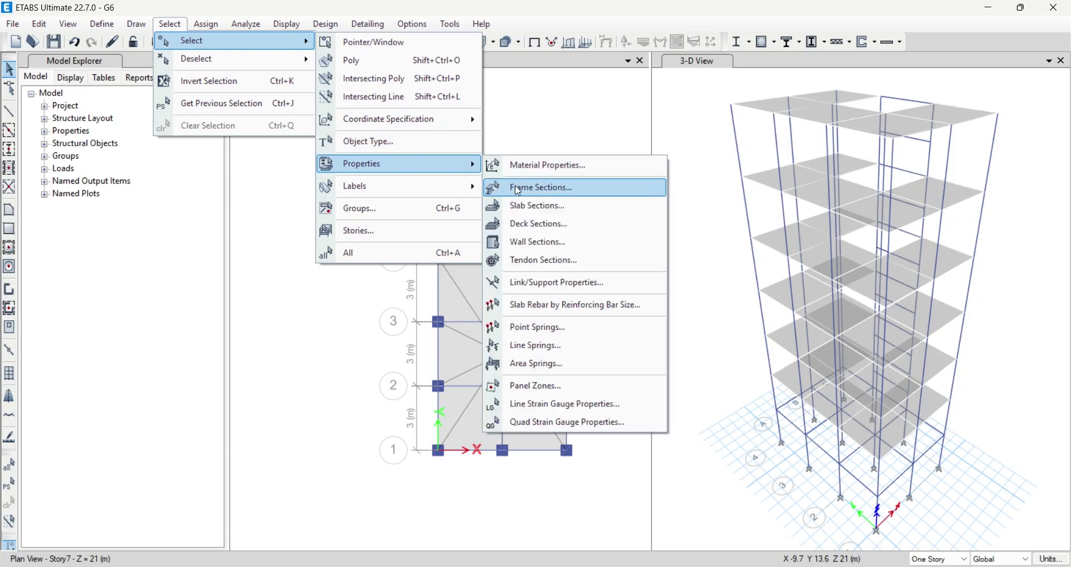
{"action": "left_click", "coordinate": [527, 206]}
{"action": "left_click_drag", "start_coordinate": [522, 144], "coordinate": [182, 136]}
{"action": "left_click", "coordinate": [161, 193]}
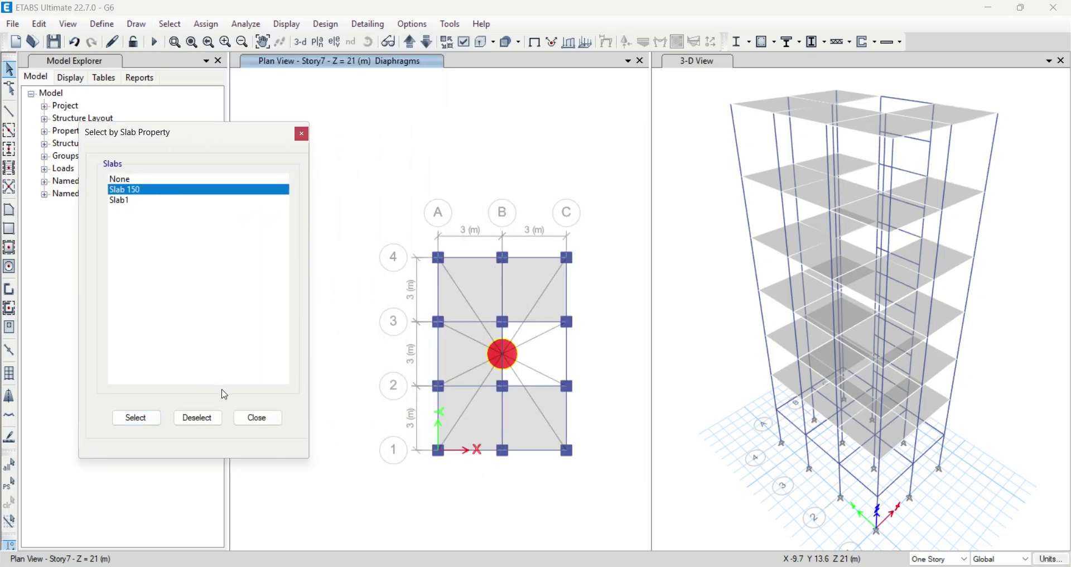
{"action": "left_click", "coordinate": [149, 423]}
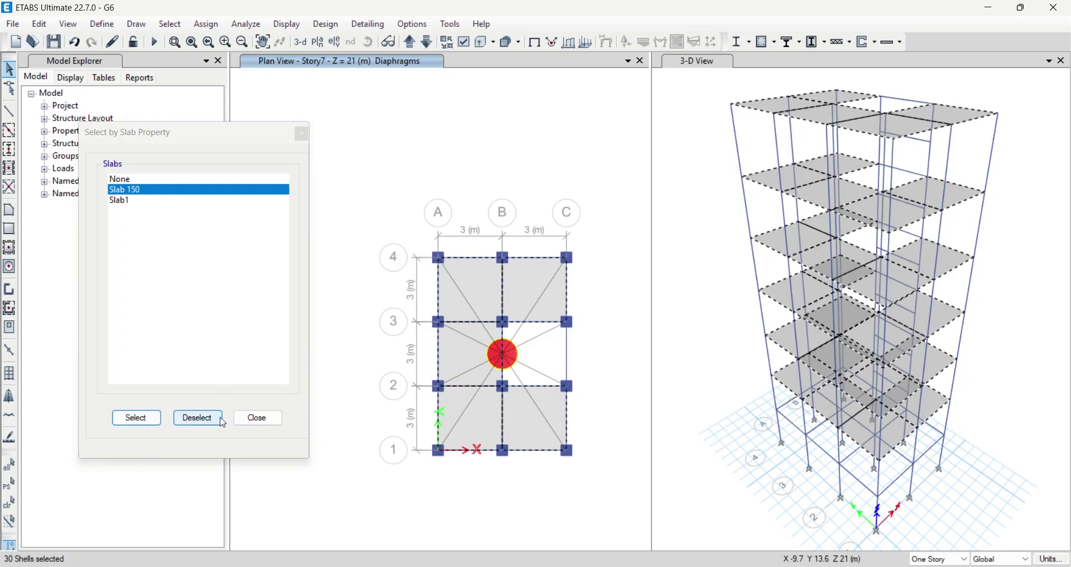
{"action": "left_click", "coordinate": [257, 425]}
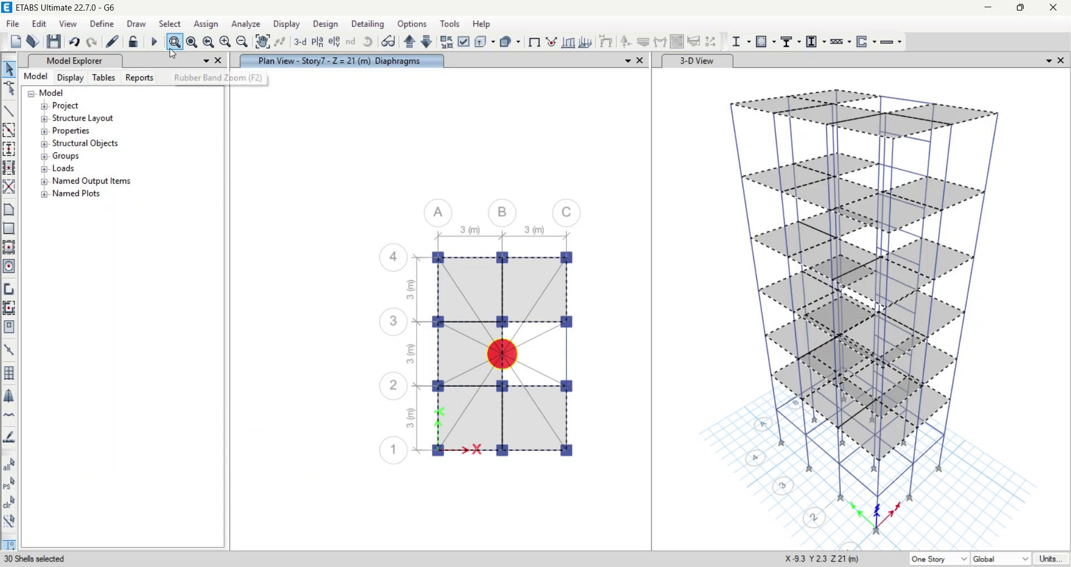
Apply default floor auto meshing to the selected slabs, adding restraints on edges if corners have restraints
{"action": "left_click", "coordinate": [221, 26]}
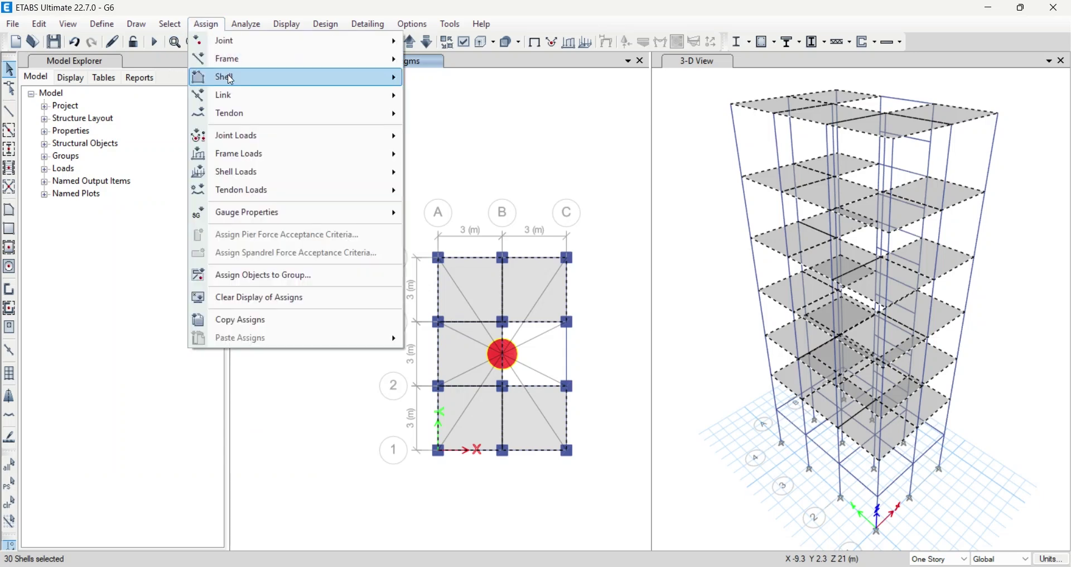
{"action": "mouse_move", "coordinate": [231, 79]}
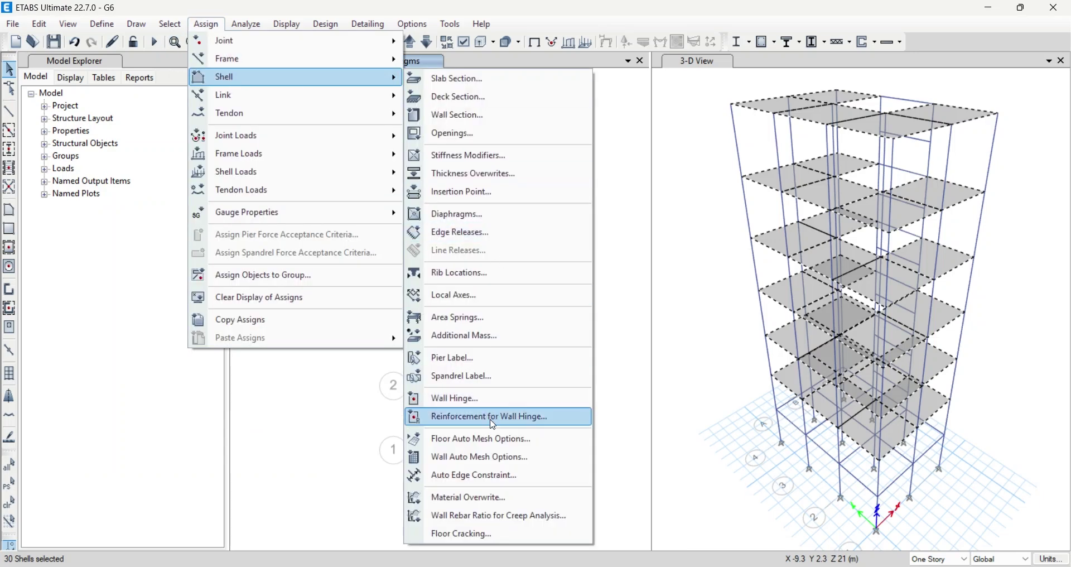
{"action": "left_click", "coordinate": [506, 448]}
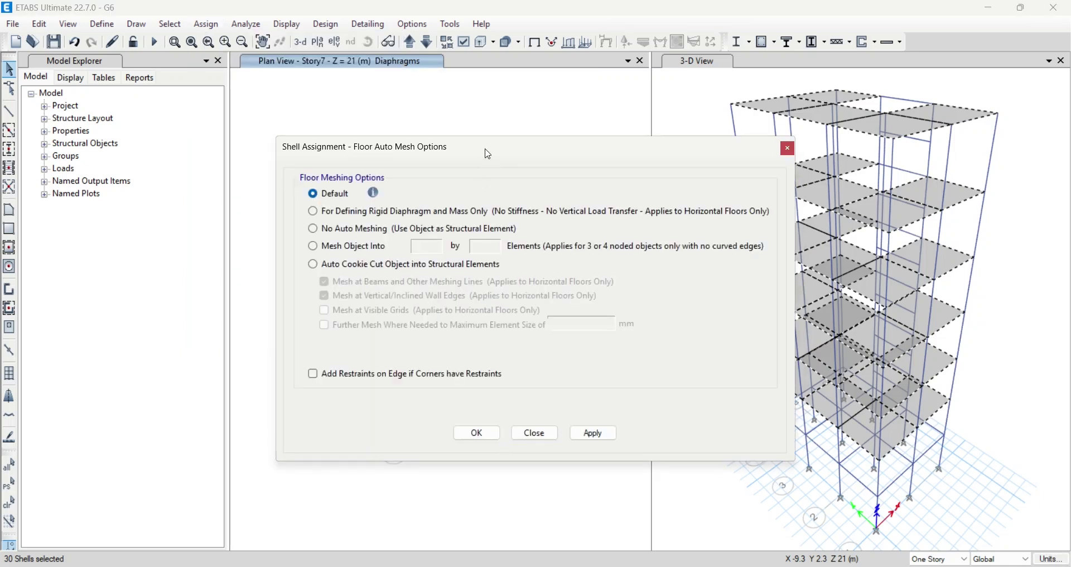
{"action": "left_click_drag", "start_coordinate": [488, 154], "coordinate": [220, 154]}
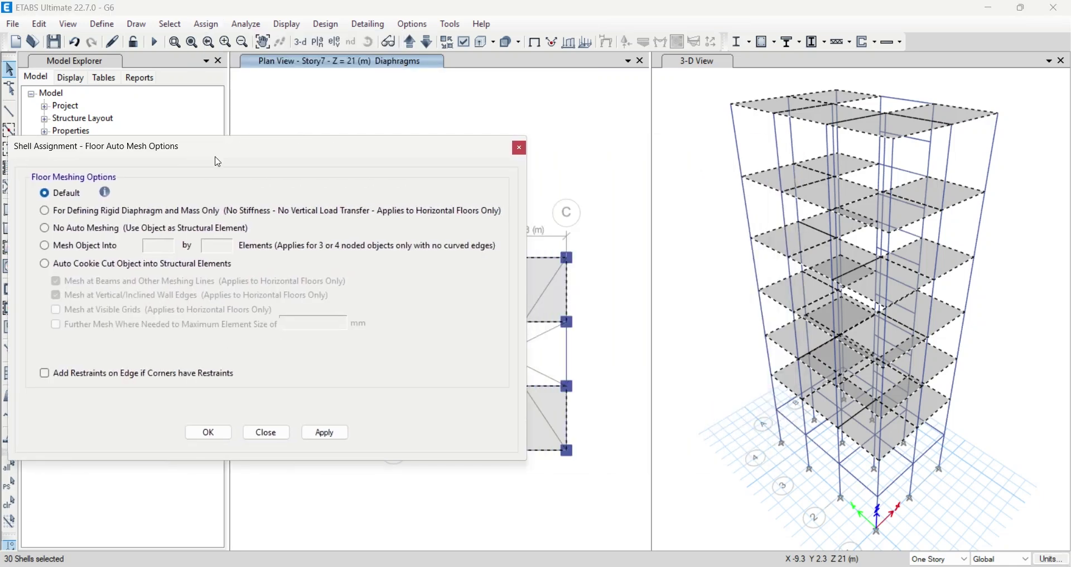
{"action": "left_click", "coordinate": [72, 379]}
{"action": "left_click", "coordinate": [325, 440]}
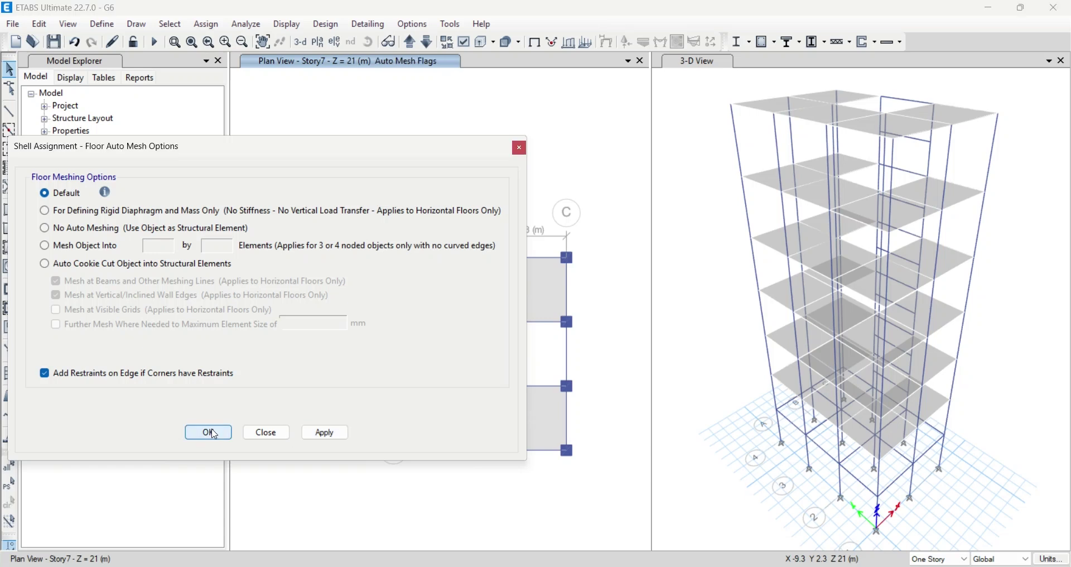
Finish the floor auto mesh assignment and set the approximate maximum mesh size for auto-meshed floor slabs to 0.5 m
{"action": "left_click", "coordinate": [215, 435]}
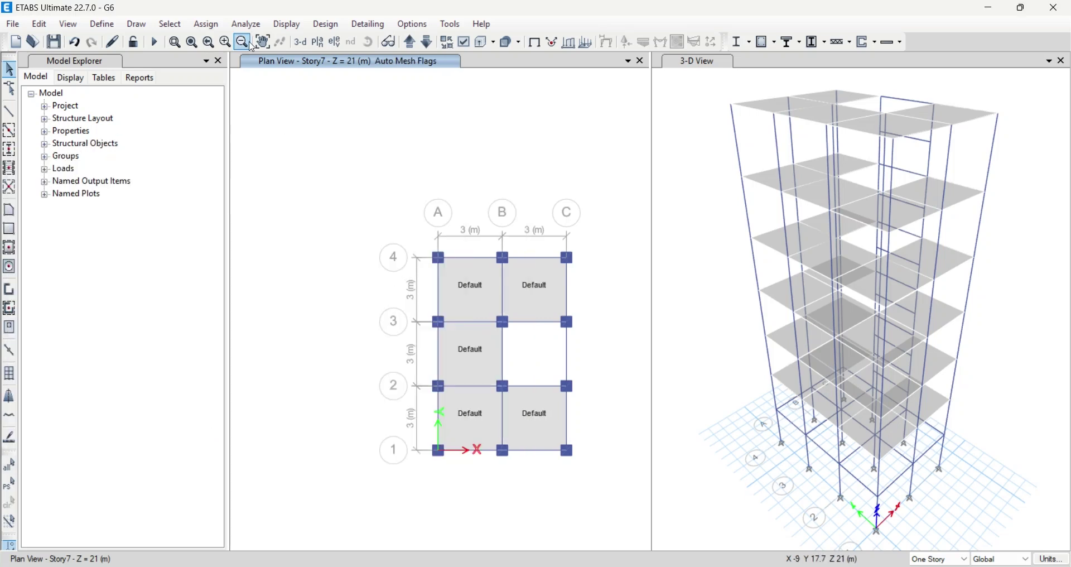
{"action": "left_click", "coordinate": [248, 25]}
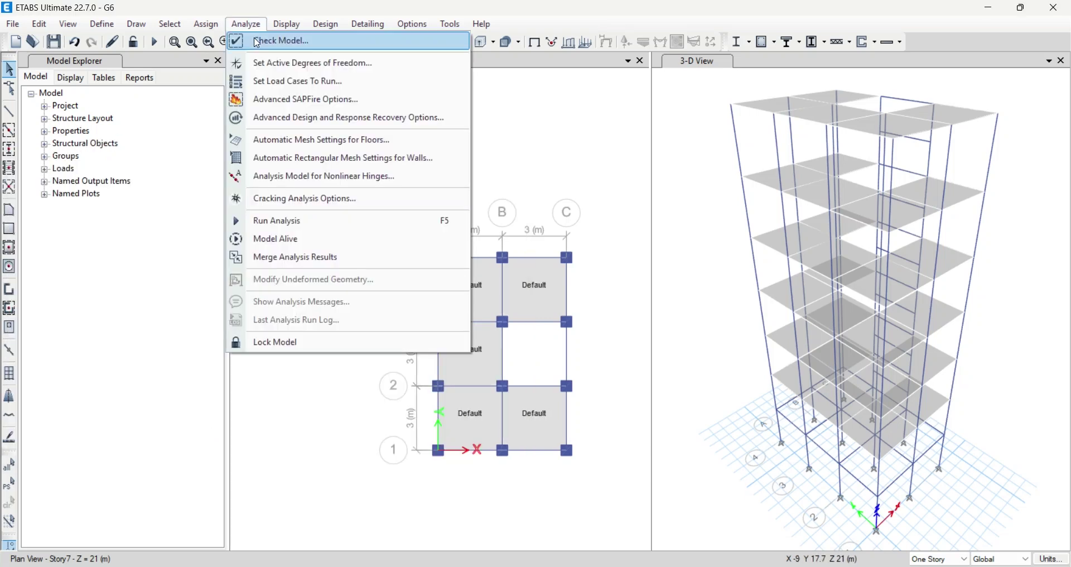
{"action": "left_click", "coordinate": [279, 143]}
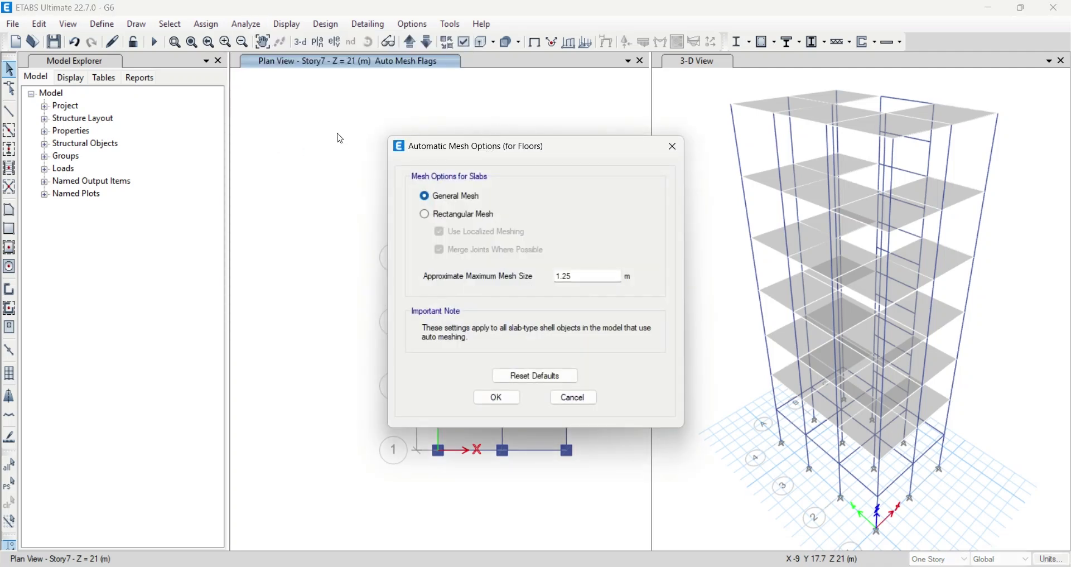
{"action": "left_click_drag", "start_coordinate": [437, 148], "coordinate": [129, 127]}
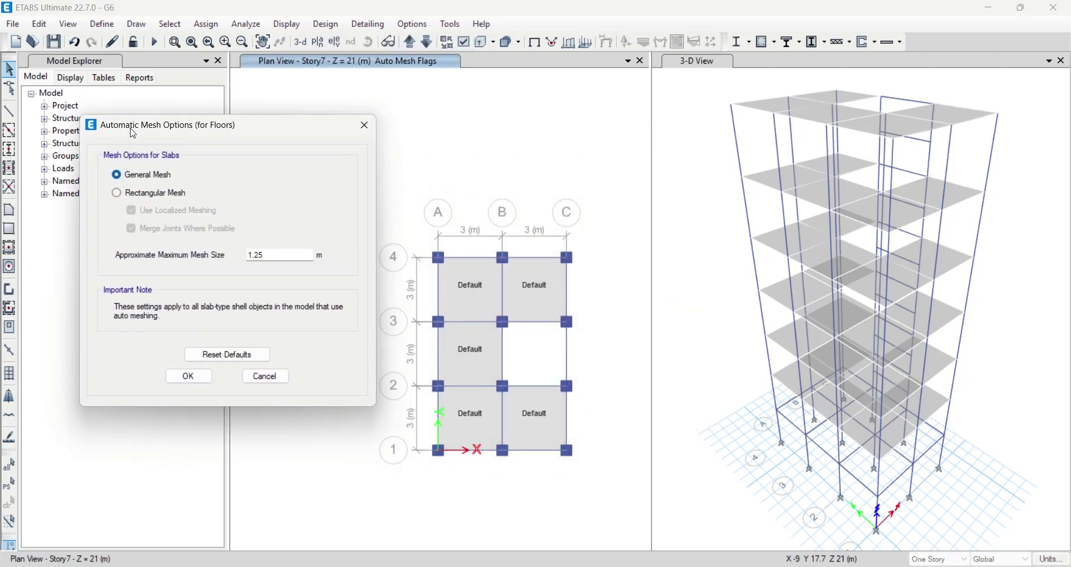
{"action": "double_click", "coordinate": [287, 254]}
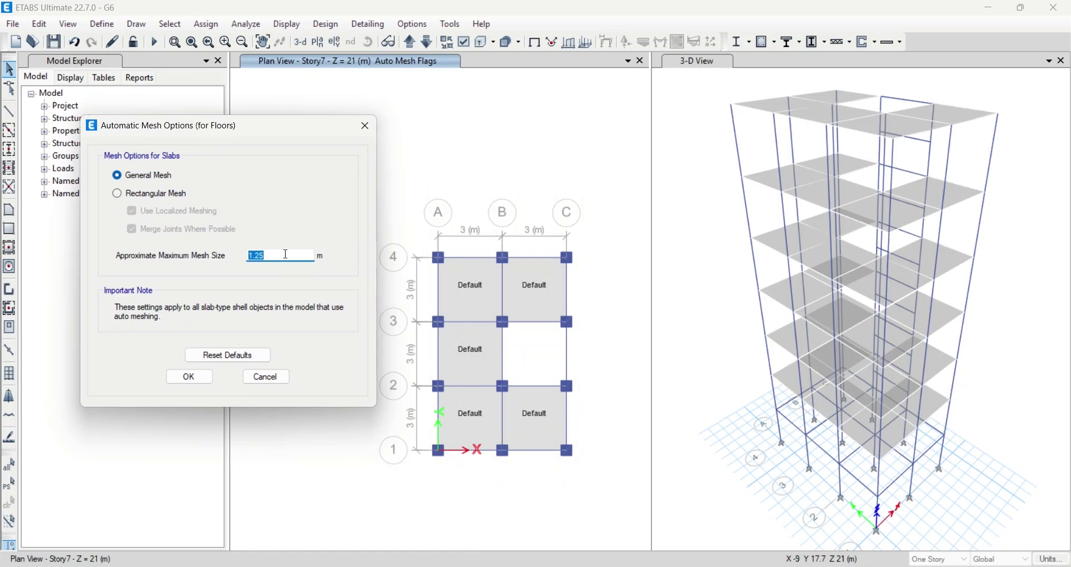
{"action": "type", "text": "0.5"}
{"action": "left_click", "coordinate": [189, 383]}
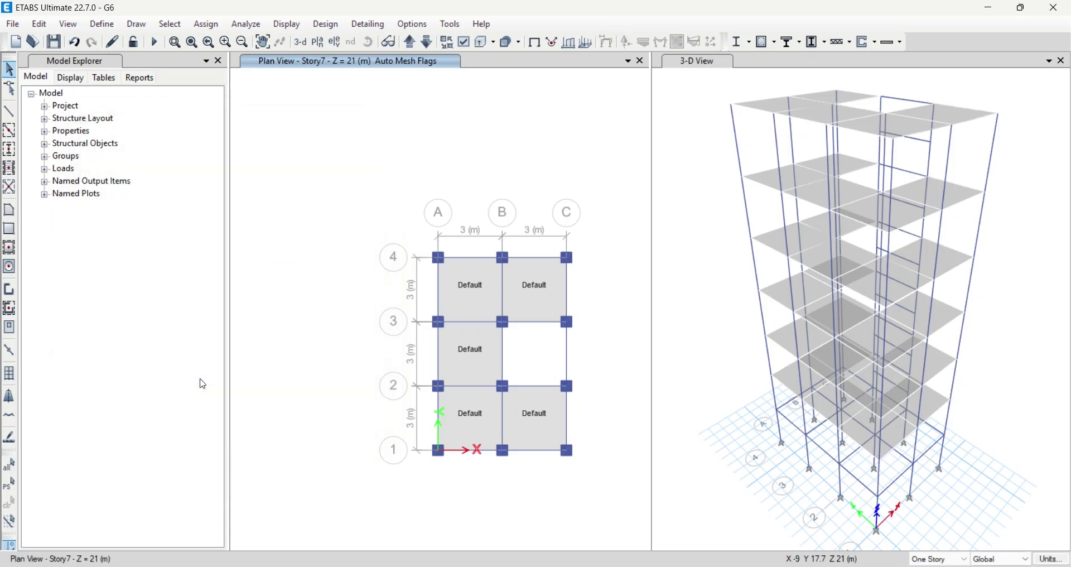